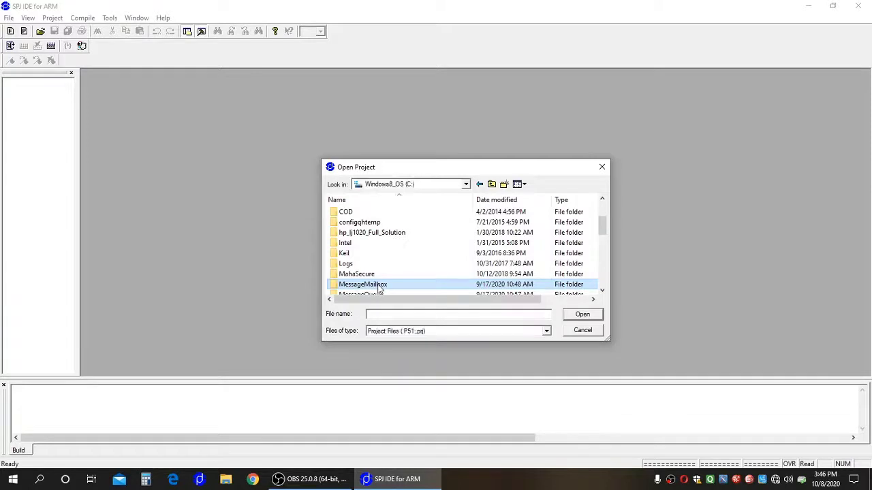
- Open the project file main.P51 from the MessageMailbox folder on drive C
double_click(372, 285)
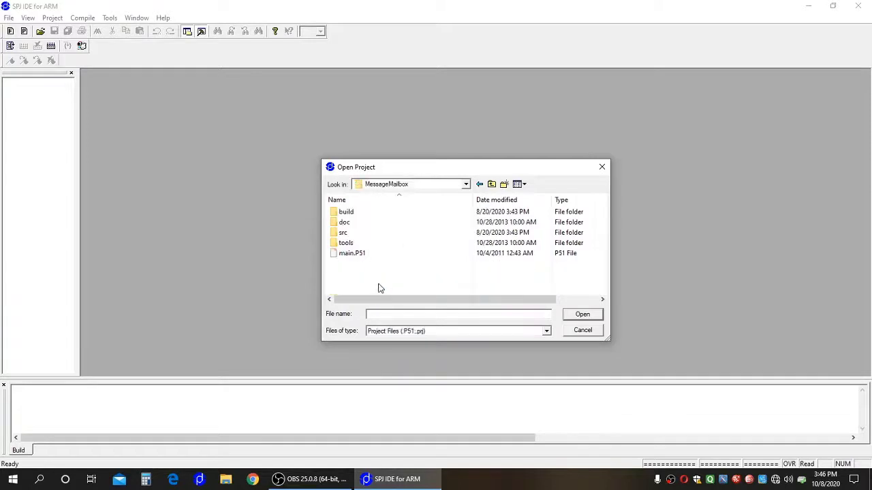
click(362, 254)
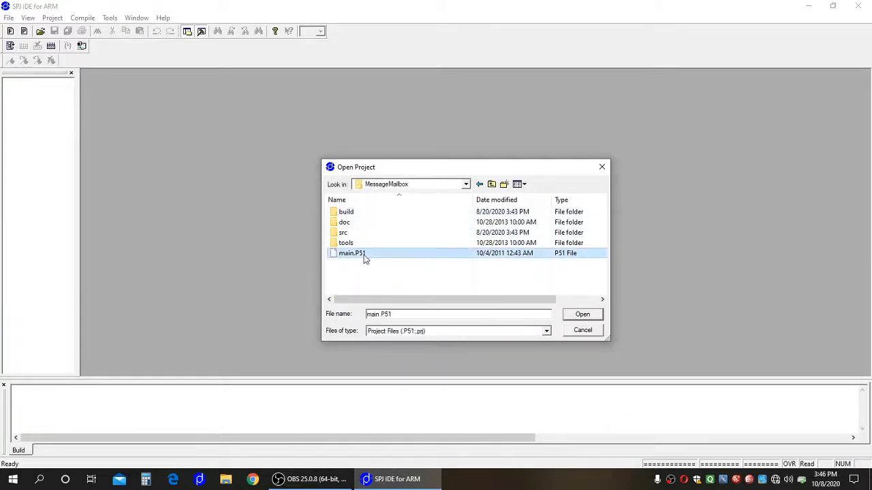
click(582, 315)
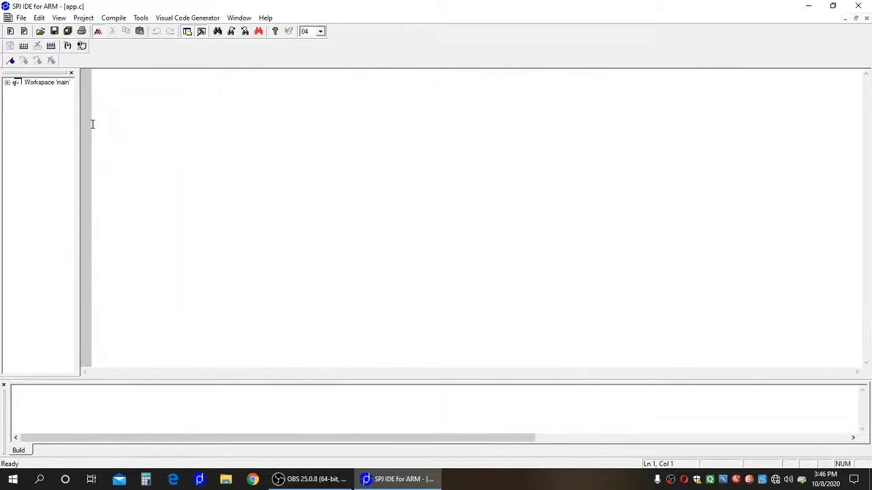
- Expand the workspace's C Files and ASM Files groups and look over the source files they contain
click(7, 82)
click(17, 91)
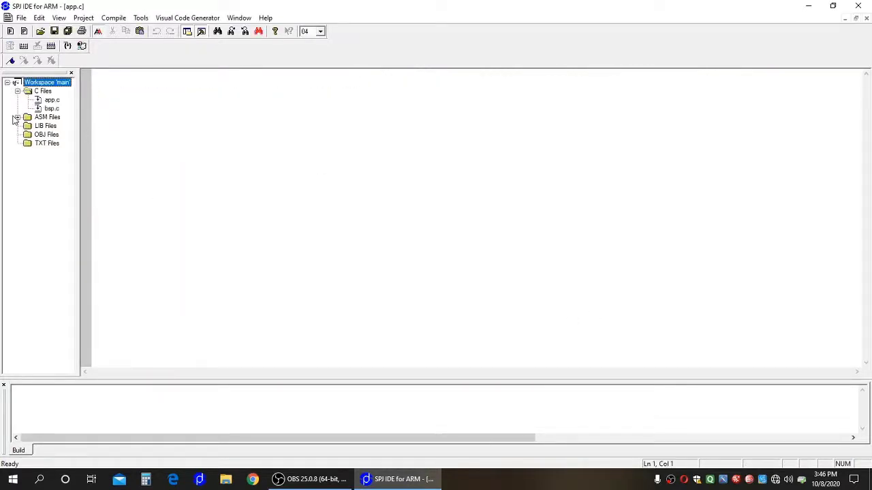
click(18, 118)
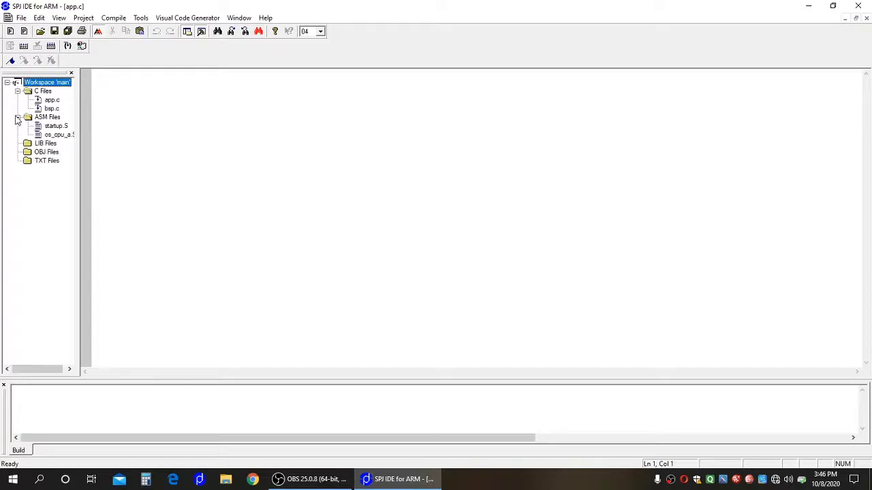
click(51, 94)
click(51, 100)
click(52, 109)
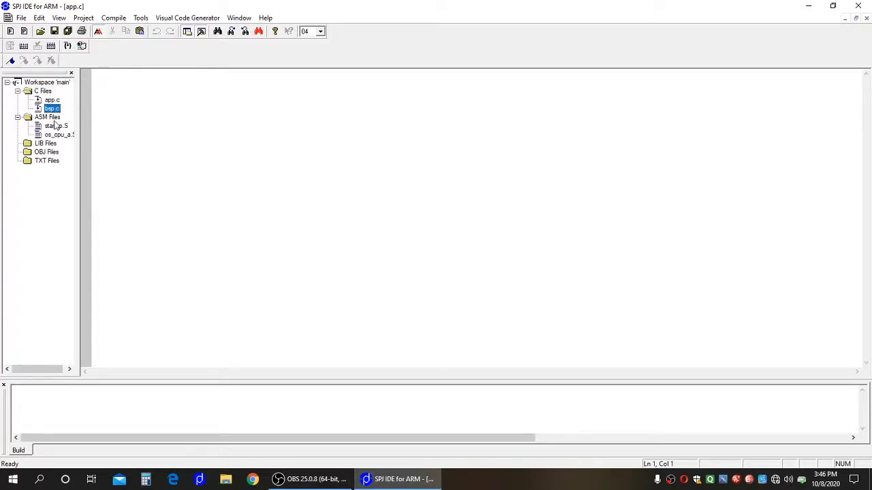
click(49, 118)
click(56, 126)
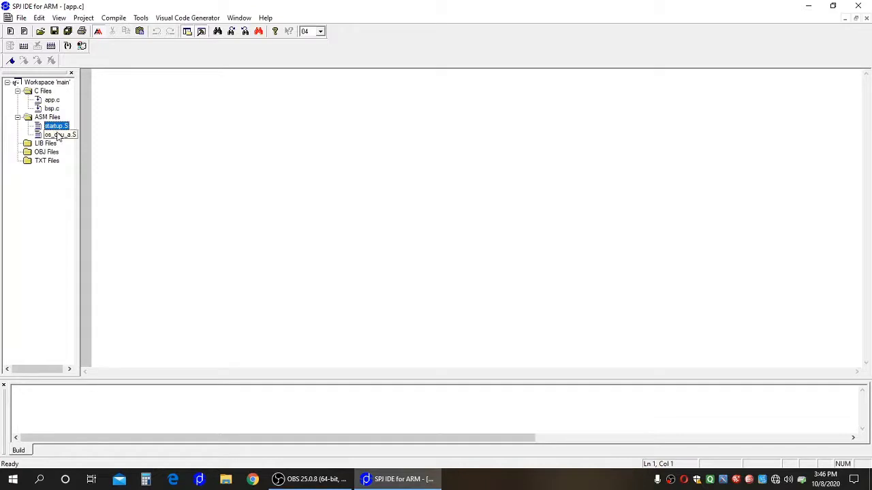
click(60, 135)
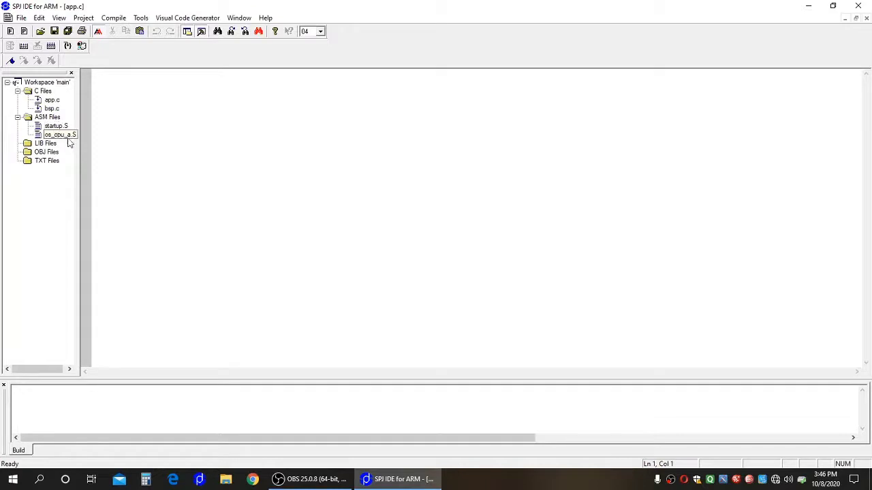
- Paste the copied mailbox program code into app.c, review it and save all files
double_click(57, 102)
key(ctrl+v)
scroll(334, 198, up, 8)
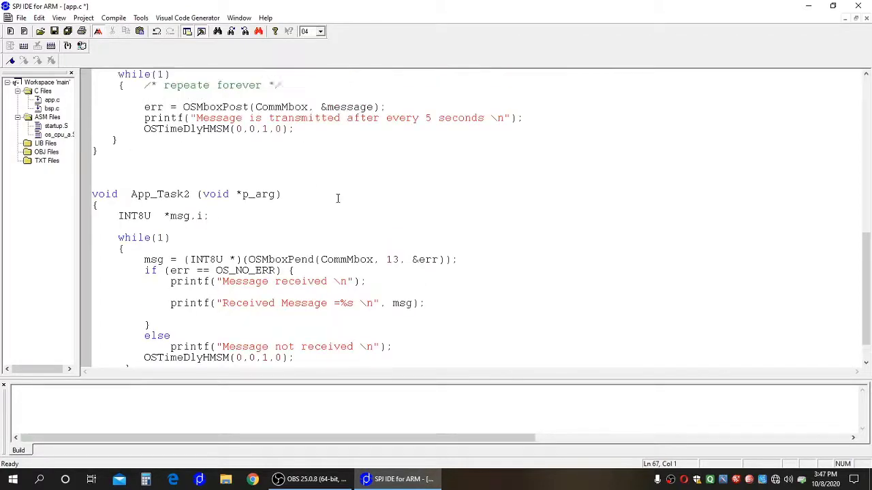
scroll(335, 198, up, 3)
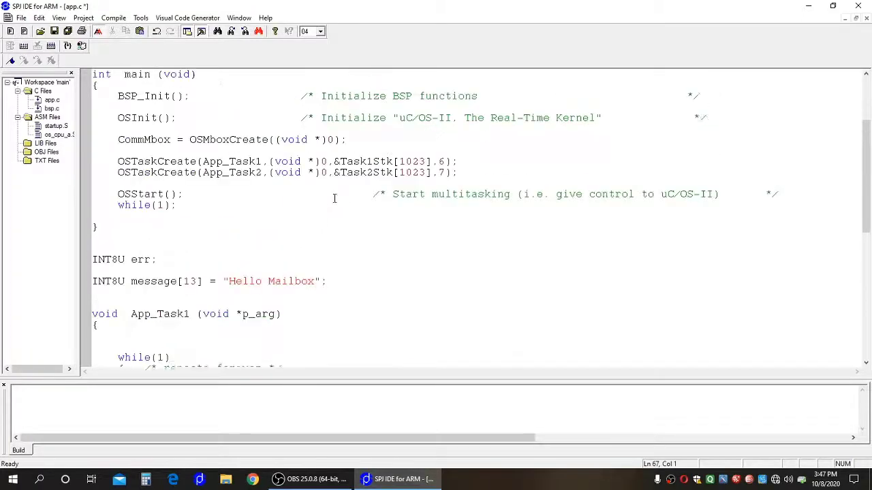
click(70, 34)
- Build the project and enlarge the build output pane to check the result line
click(114, 18)
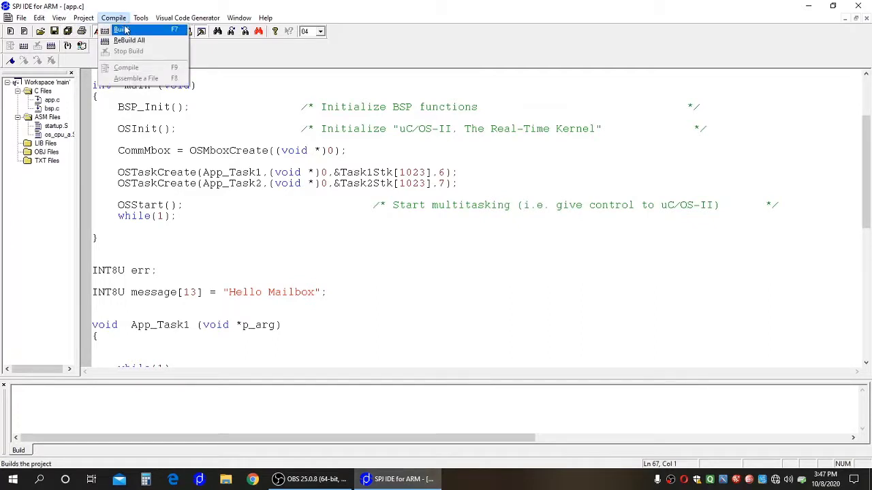
click(122, 29)
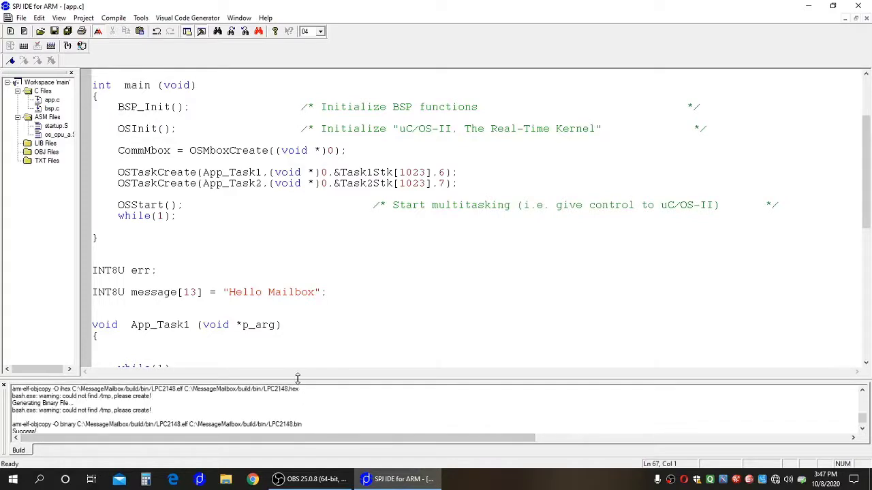
drag(297, 378, 294, 315)
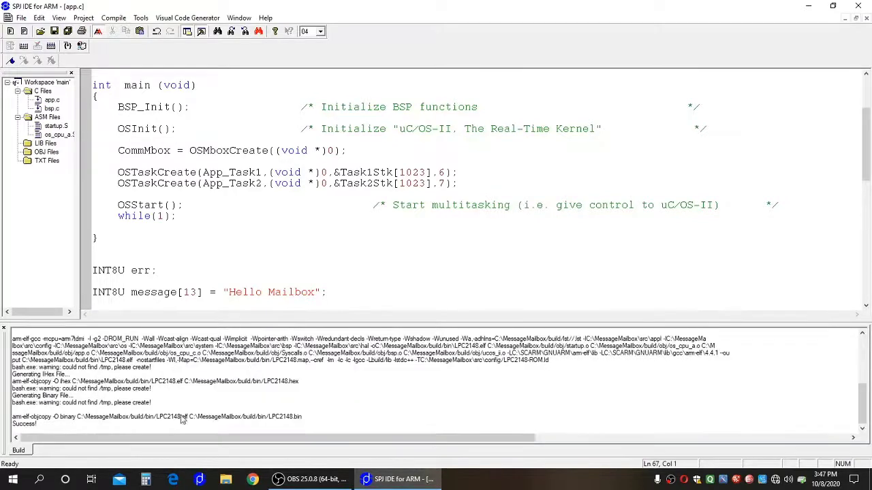
click(42, 425)
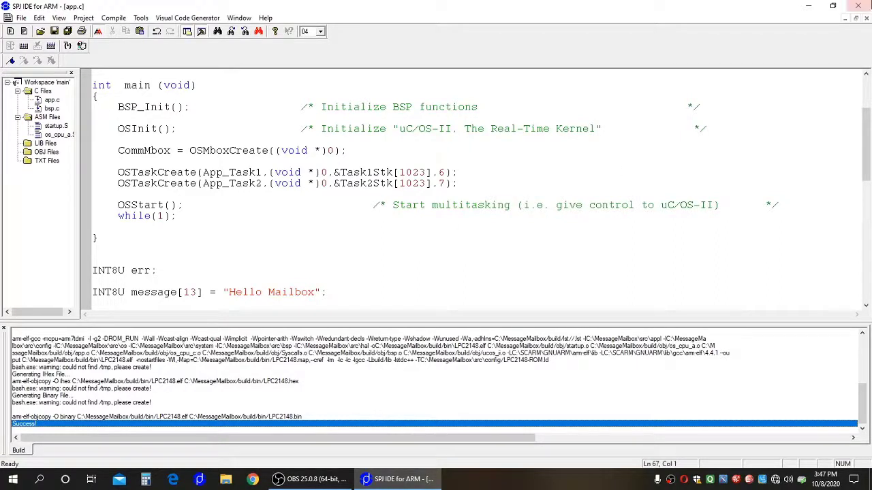
- Switch to Flash Magic and select C:\MessageMailbox\build\bin\LPC2148.hex as the hex file to program
click(808, 7)
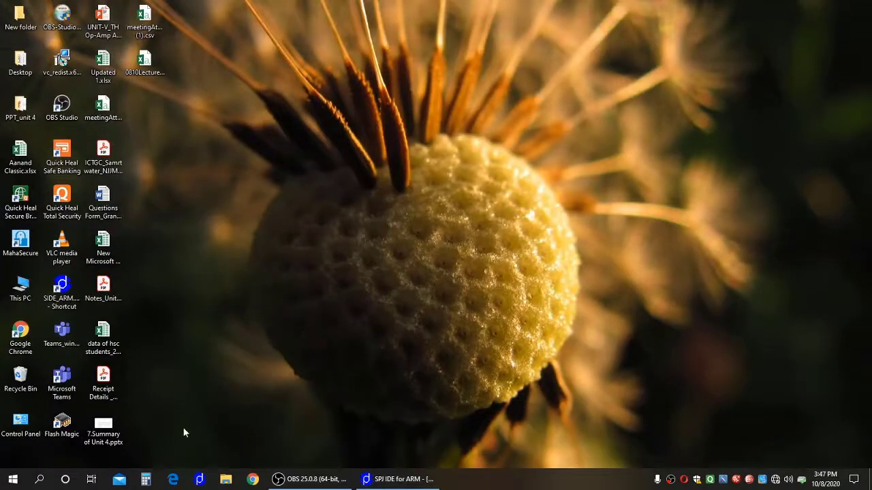
double_click(68, 433)
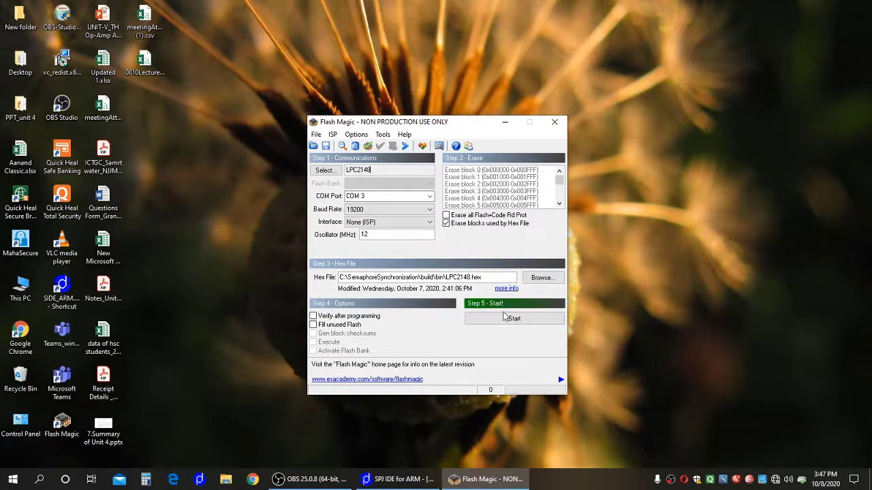
click(542, 277)
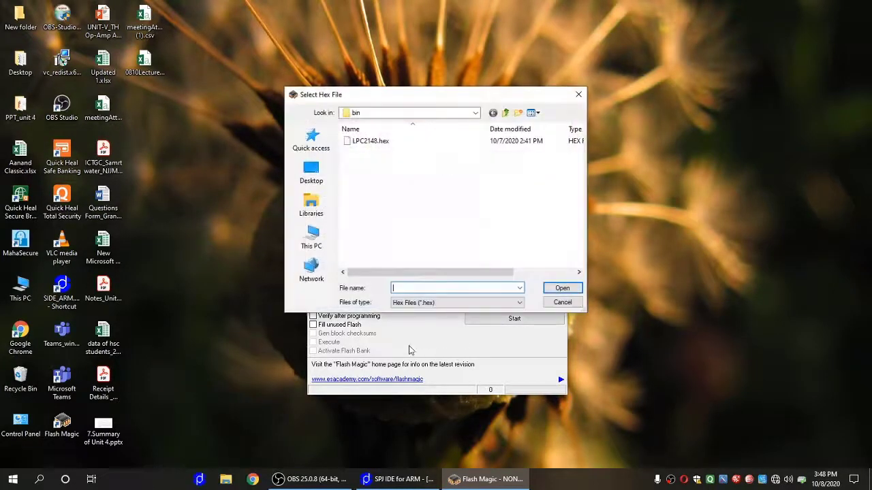
click(311, 238)
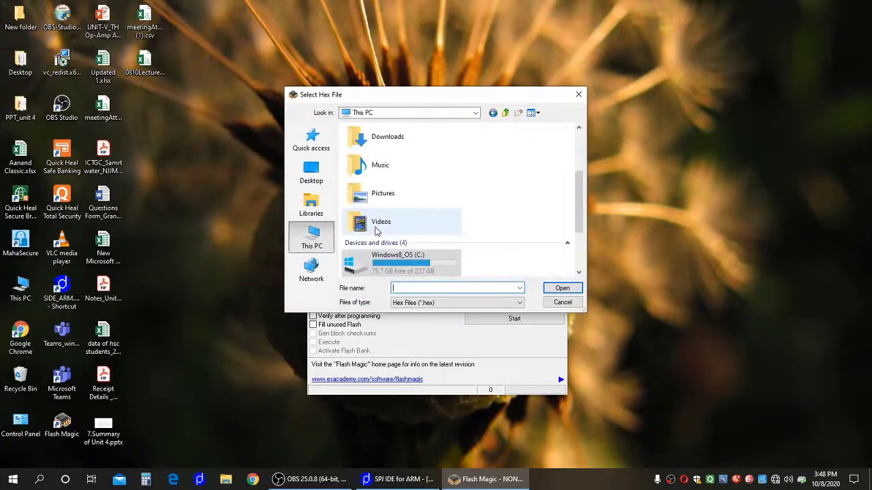
double_click(417, 257)
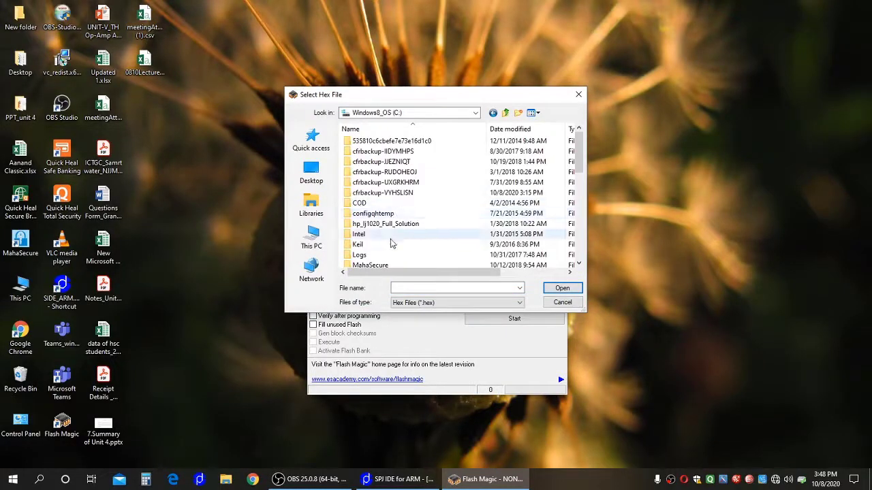
click(391, 239)
scroll(392, 244, down, 4)
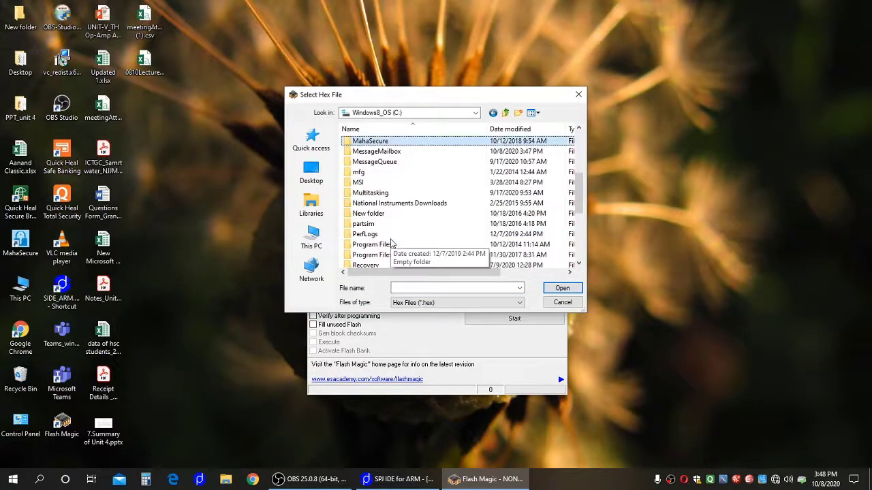
double_click(391, 153)
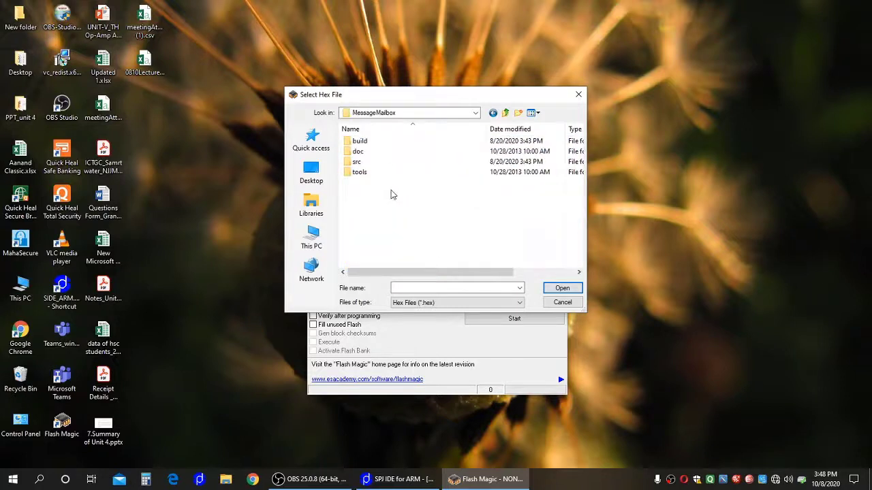
double_click(385, 143)
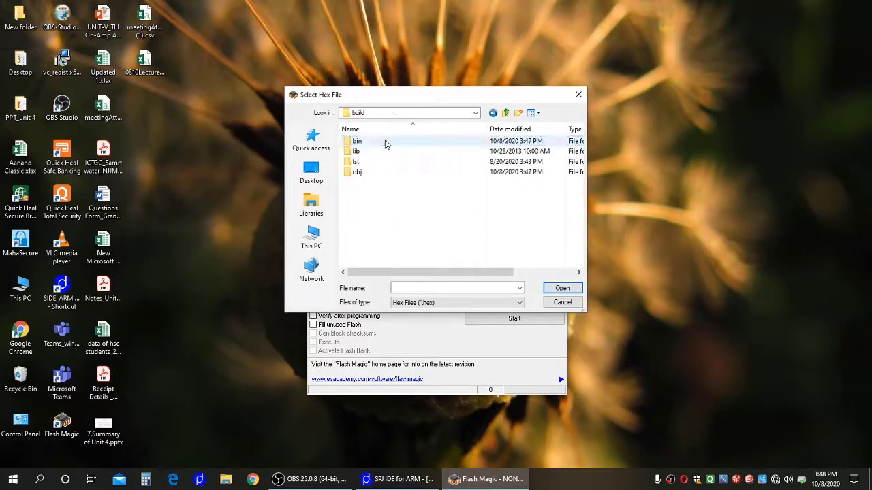
double_click(385, 143)
click(385, 143)
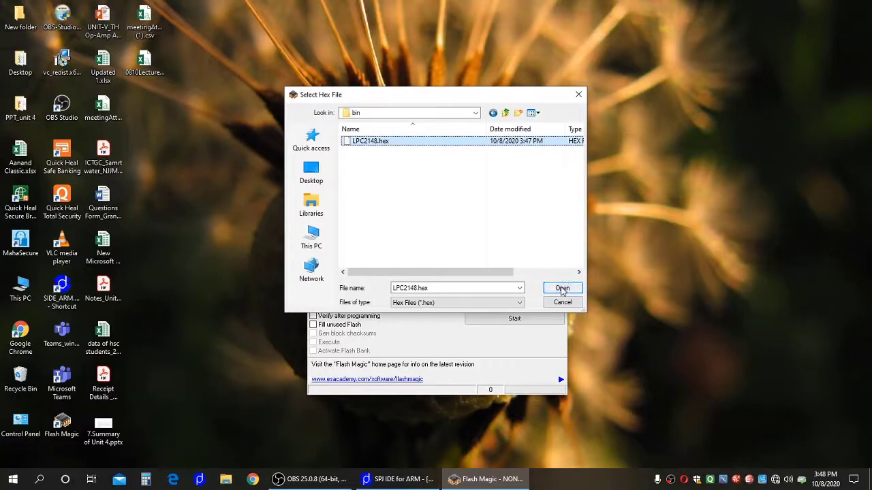
click(562, 289)
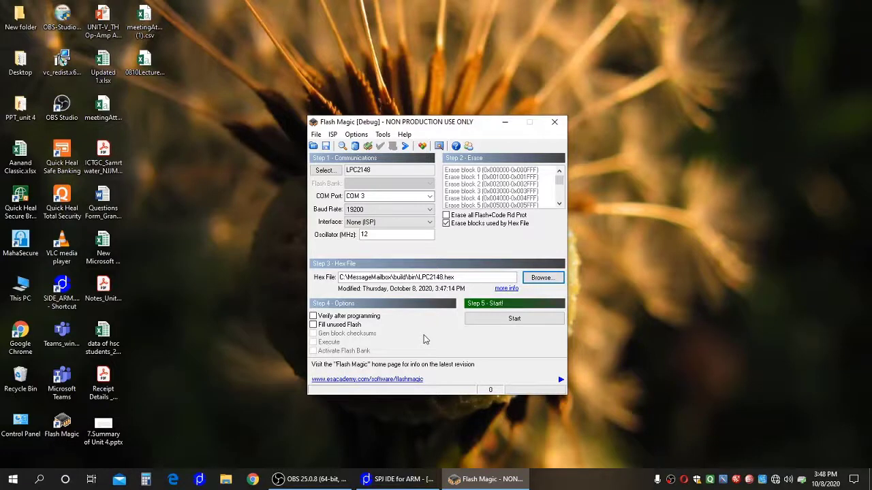
- Start programming the LPC2148 with the selected hex file
click(496, 326)
click(494, 327)
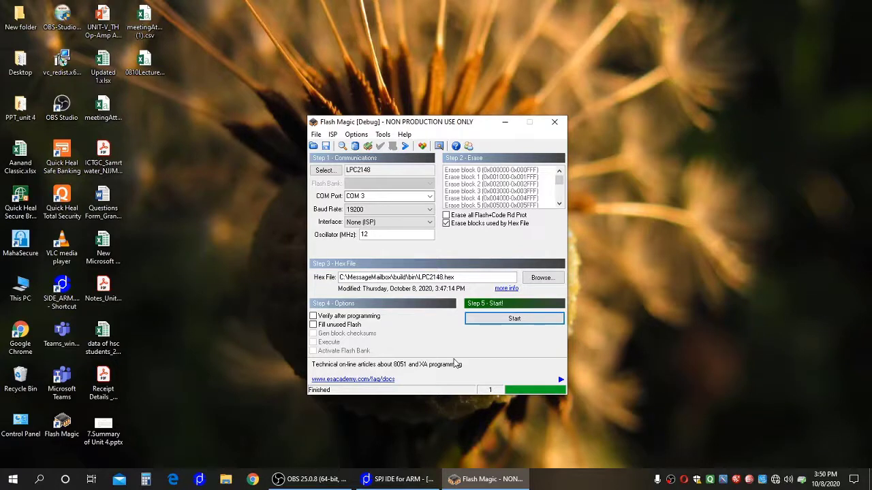
- Open the Flash Magic terminal on COM3 at 19200 baud, maximize it and enlarge its output area
click(383, 135)
click(395, 147)
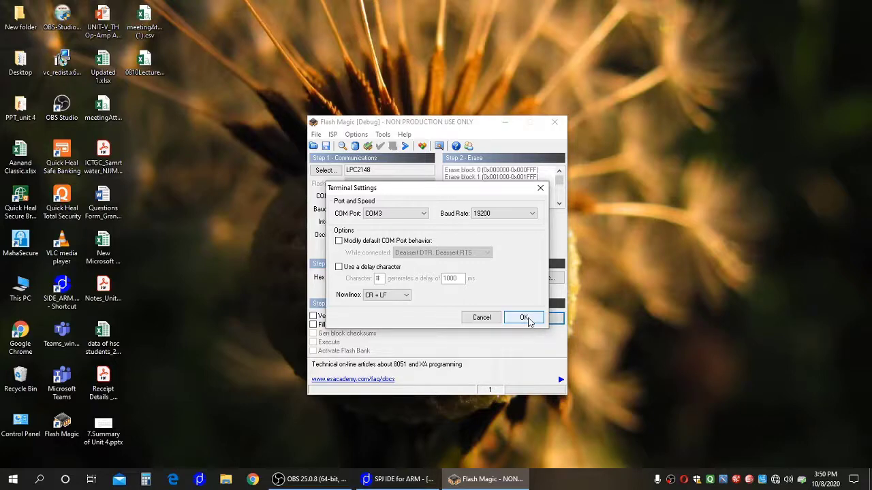
click(524, 318)
click(579, 130)
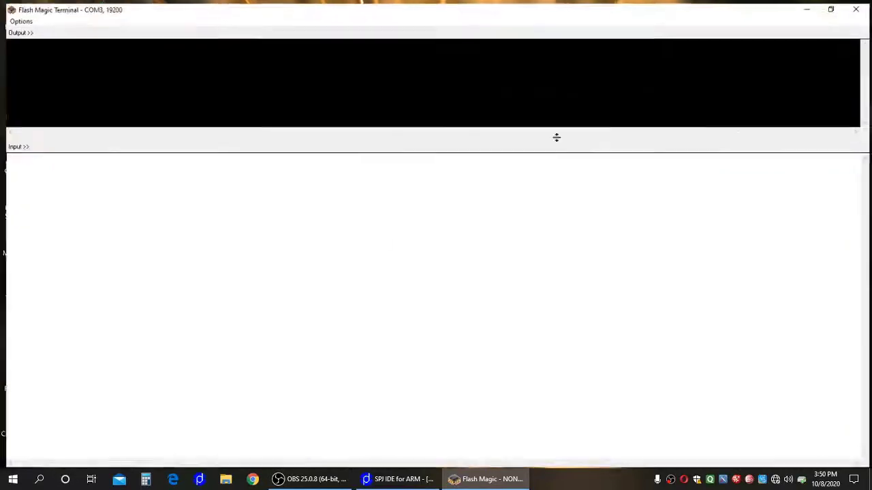
drag(376, 135, 372, 317)
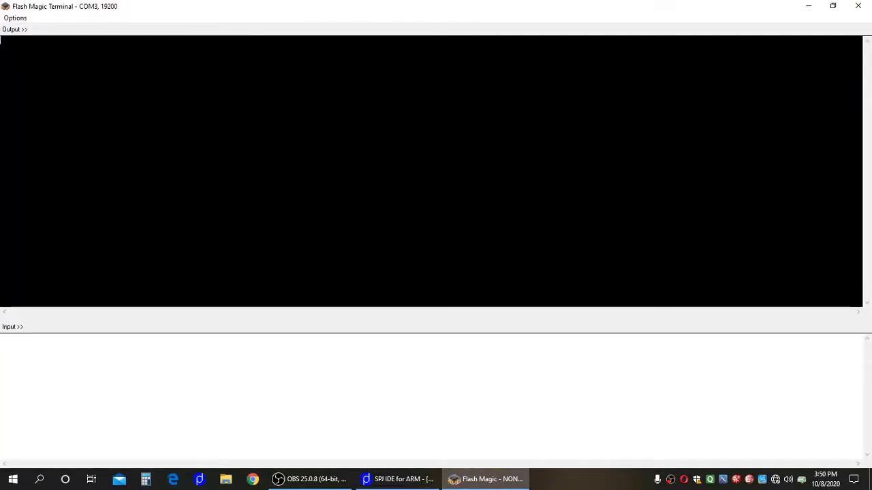